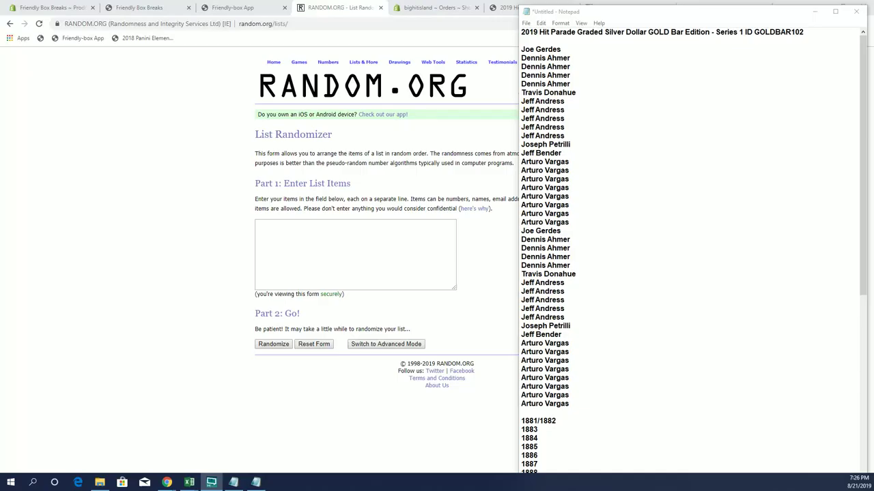
In Notepad, select both blocks of entrant names, from the first name through the last.
left_click_drag(522, 51, 568, 403)
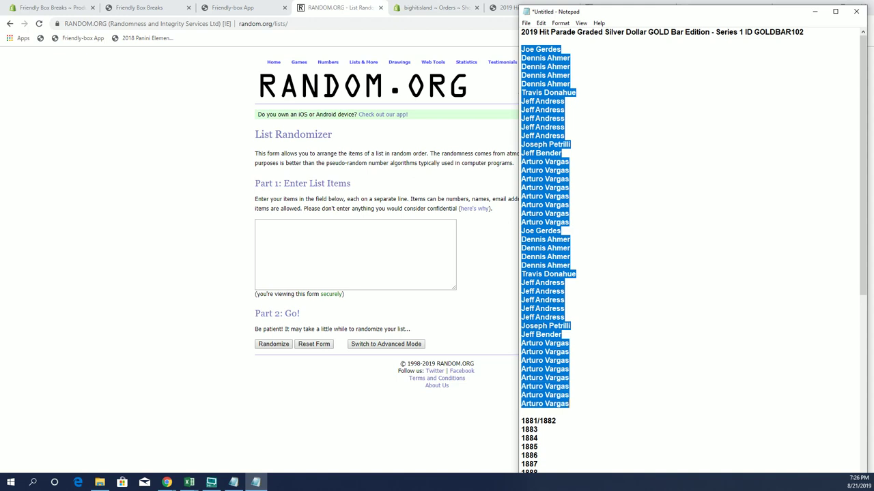
Copy the selected names from Notepad into the List Randomizer's list box.
right_click(603, 245)
left_click(619, 247)
left_click(456, 224)
right_click(388, 231)
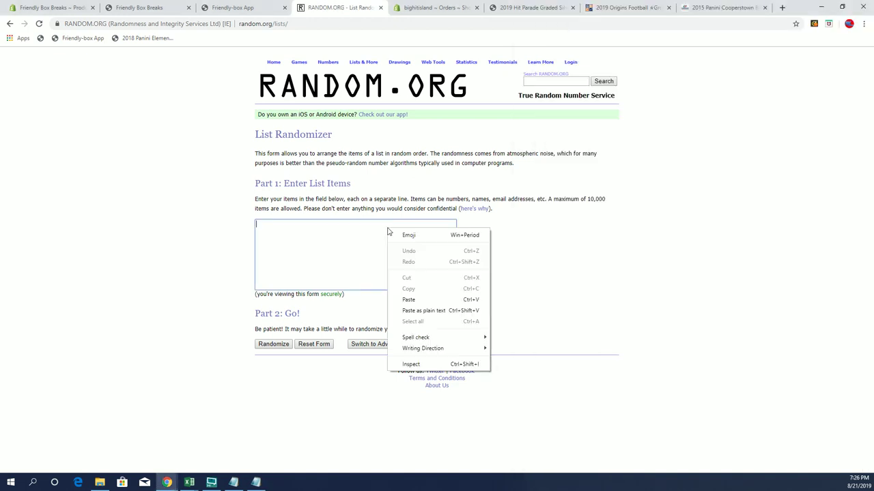
left_click(432, 299)
Randomize the 42 names, then shuffle them repeatedly for seven randomizations in total.
left_click(274, 345)
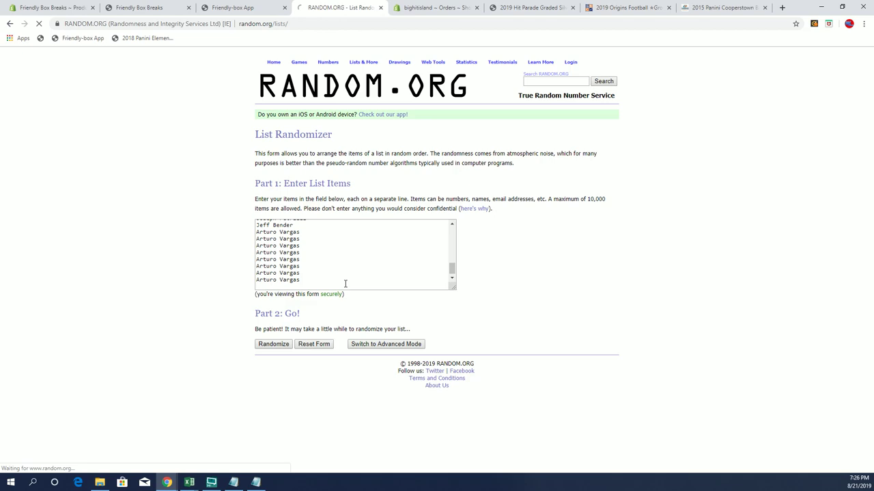
scroll(346, 277, "down", 3)
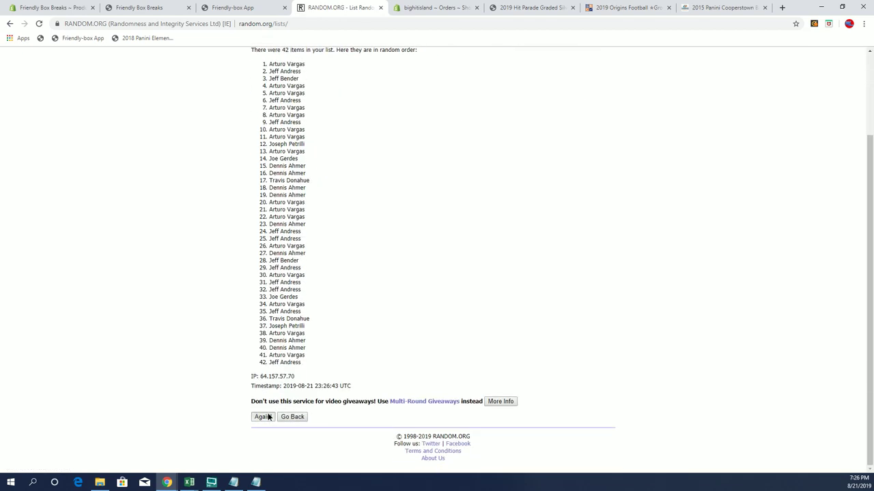
left_click(263, 417)
scroll(270, 330, "down", 4)
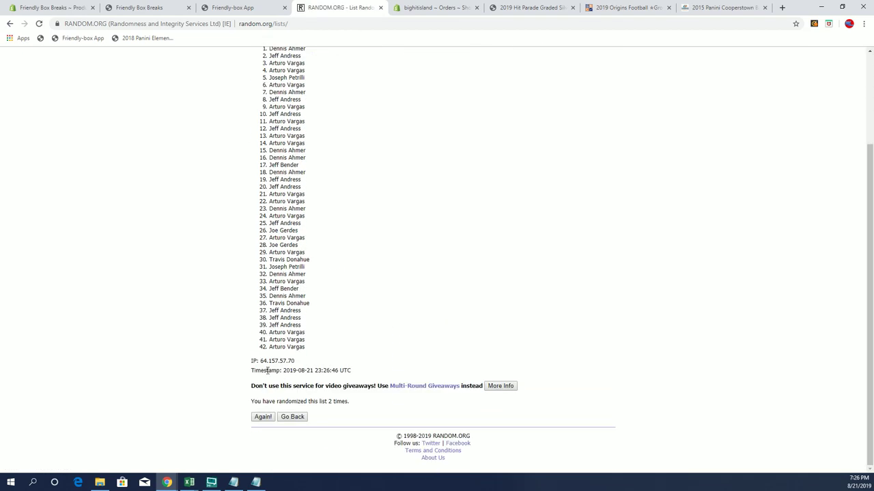
left_click(264, 416)
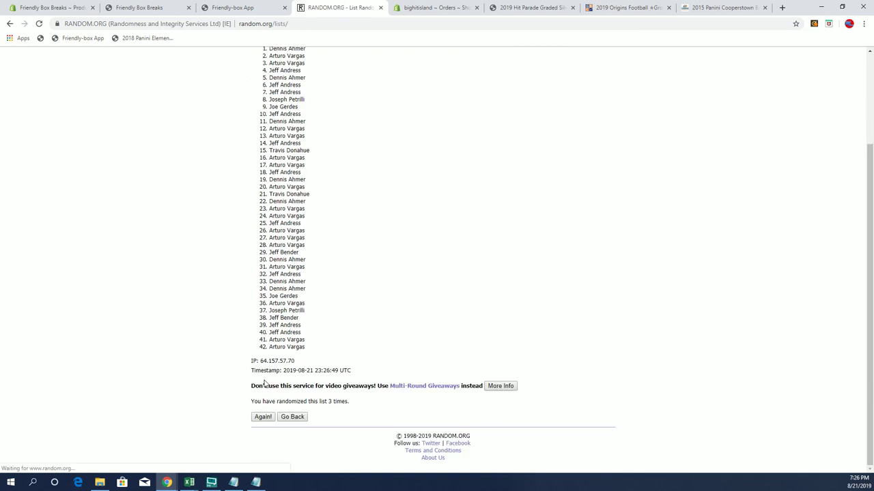
left_click(262, 417)
scroll(263, 382, "down", 4)
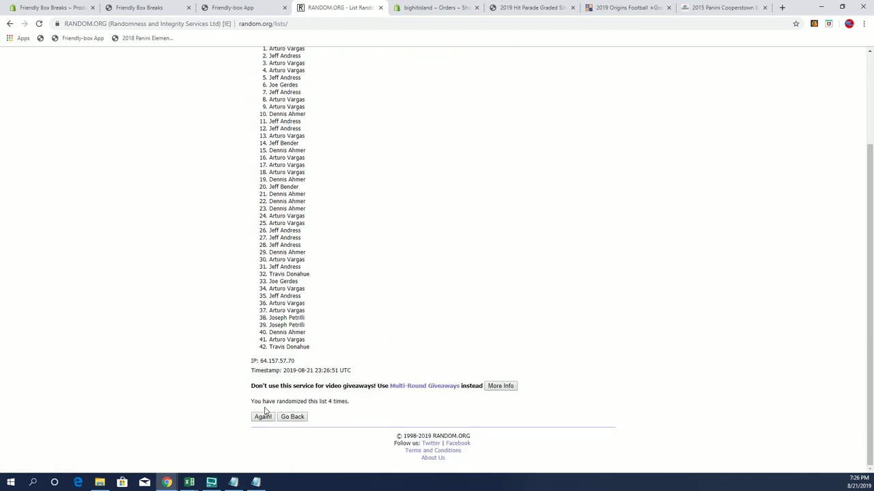
left_click(263, 416)
scroll(263, 395, "down", 4)
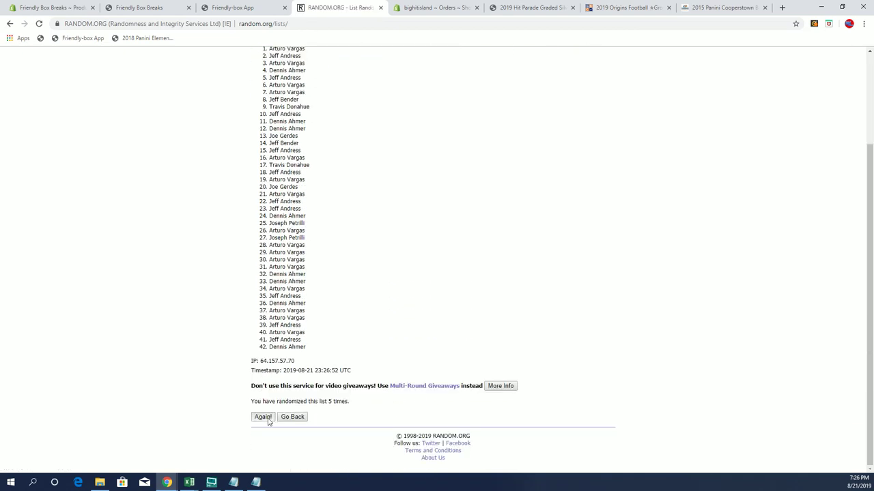
left_click(267, 418)
left_click(265, 418)
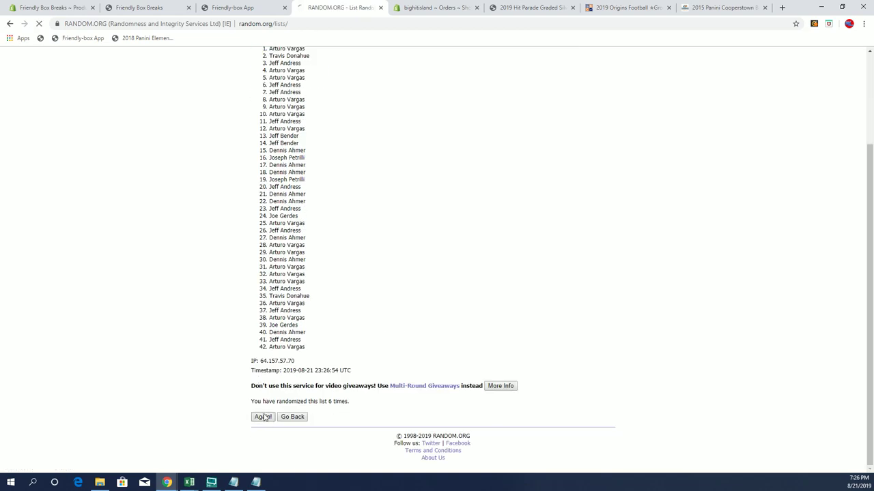
Select and copy all 42 names in their final randomized order.
scroll(285, 343, "down", 3)
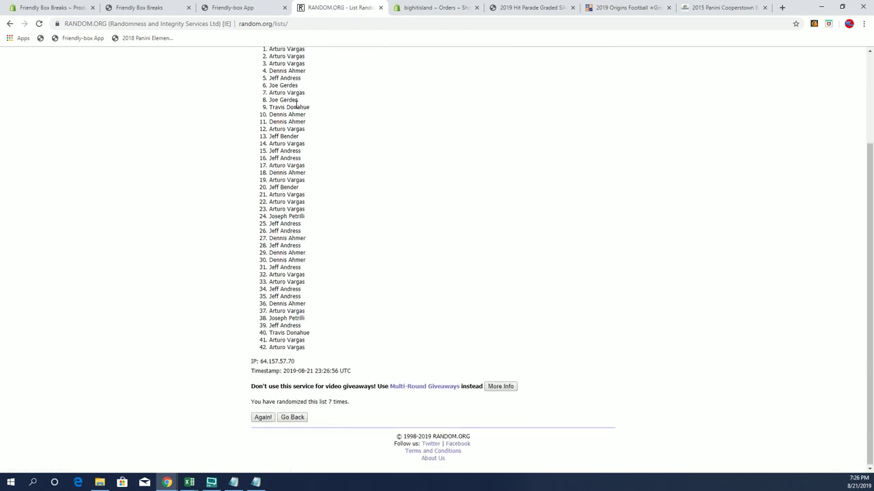
scroll(276, 96, "up", 1)
left_click_drag(268, 93, 327, 398)
right_click(323, 210)
left_click(334, 215)
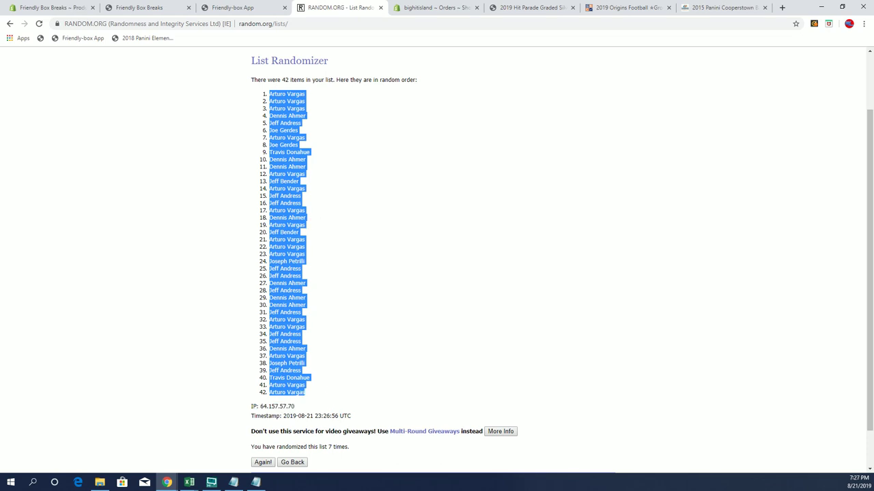
key("alt+Tab")
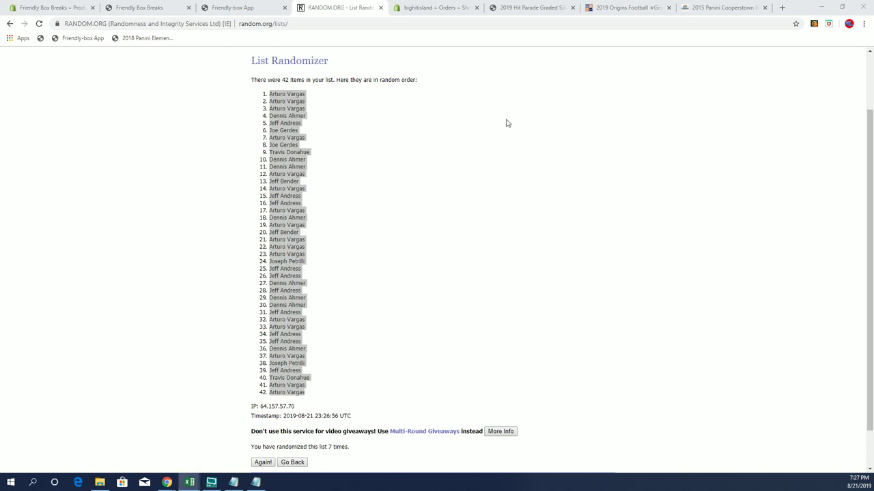
Maximize the blank Book20 workbook and widen columns A and B.
left_click(321, 64)
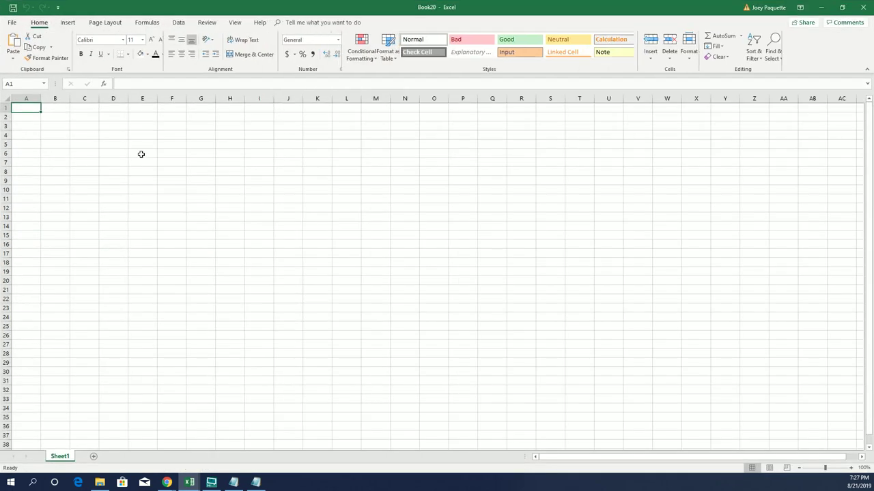
left_click_drag(46, 99, 218, 98)
left_click(144, 144)
Paste the randomized names into column A from A1, fit the column, and minimize Excel.
left_click(96, 108)
key("ctrl+v")
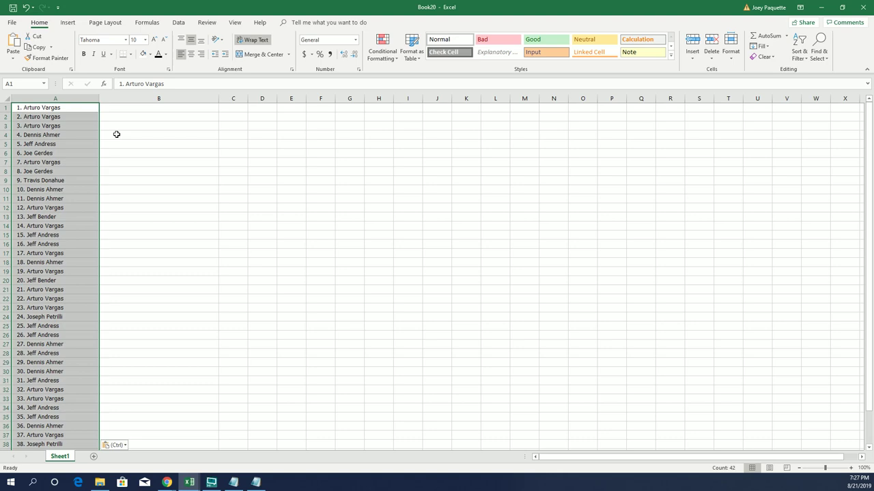
left_click(117, 135)
left_click_drag(99, 99, 76, 99)
scroll(121, 180, "down", 8)
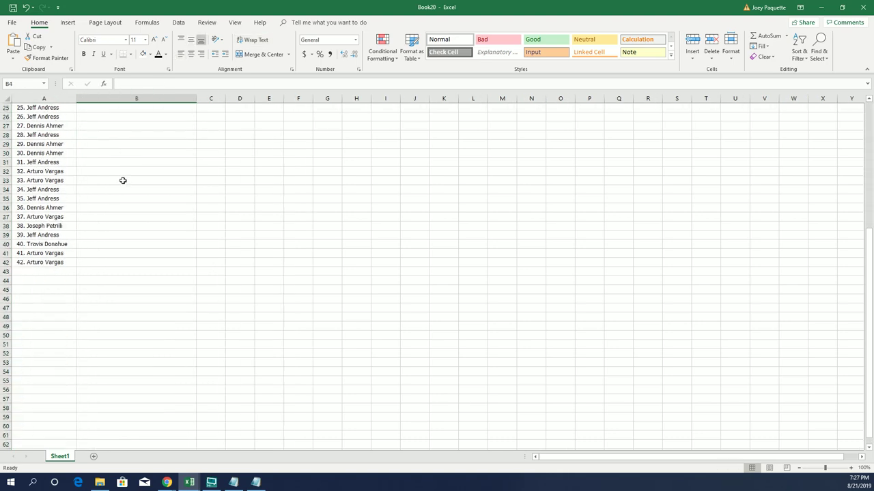
scroll(121, 179, "up", 8)
left_click(120, 109)
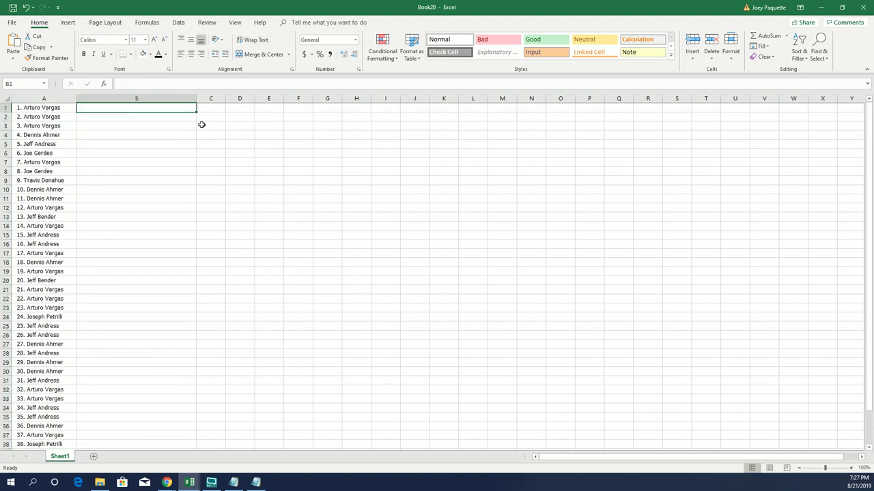
left_click(821, 6)
Load a fresh List Randomizer form, then select the Notepad years from 1881/1882 downward.
left_click(374, 77)
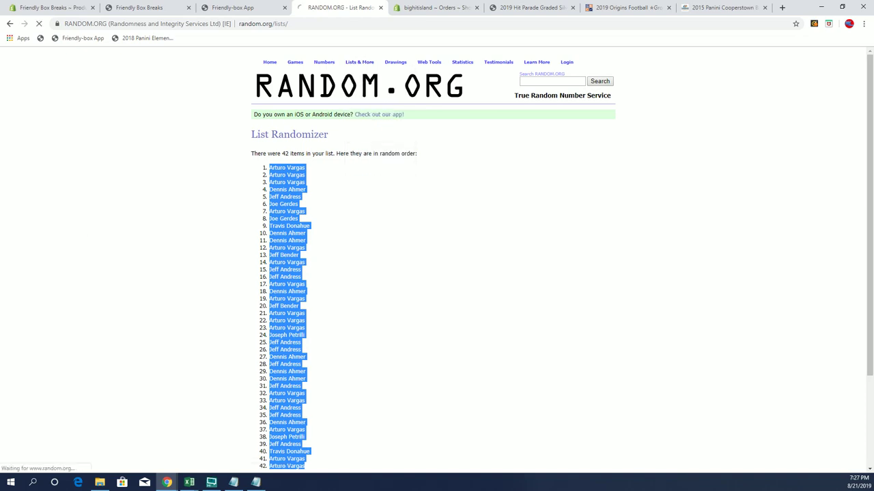
left_click(255, 482)
scroll(606, 268, "down", 12)
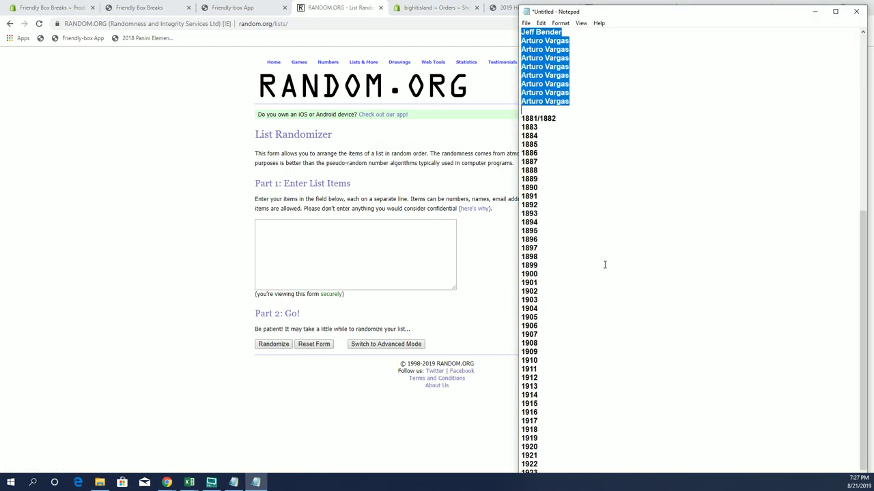
left_click(576, 184)
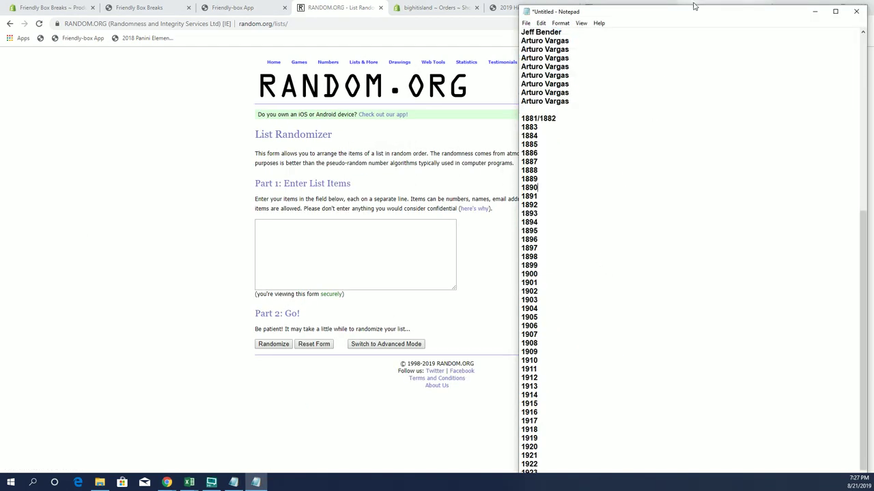
mouse_move(694, 6)
left_mouse_down()
mouse_move(696, 29)
mouse_move(698, 20)
left_mouse_up()
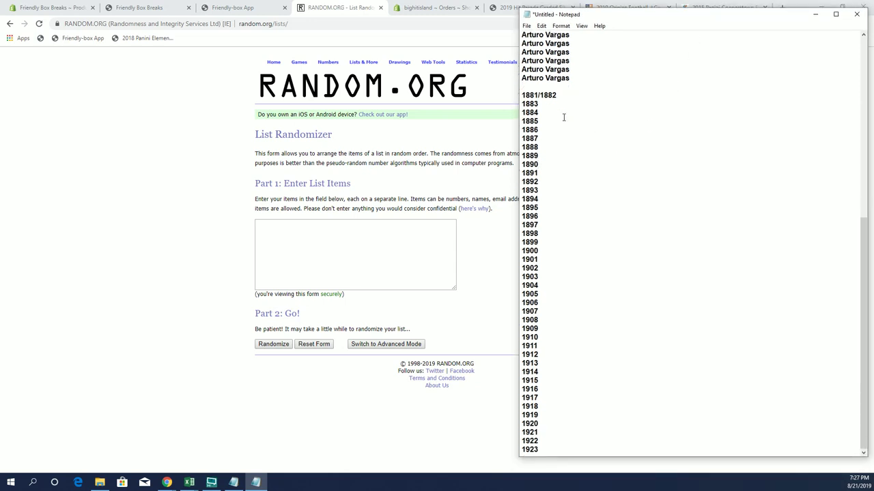
left_click_drag(523, 97, 611, 446)
Copy the selected years and paste them into the List Randomizer's list box.
right_click(569, 193)
left_click(605, 226)
left_click(335, 247)
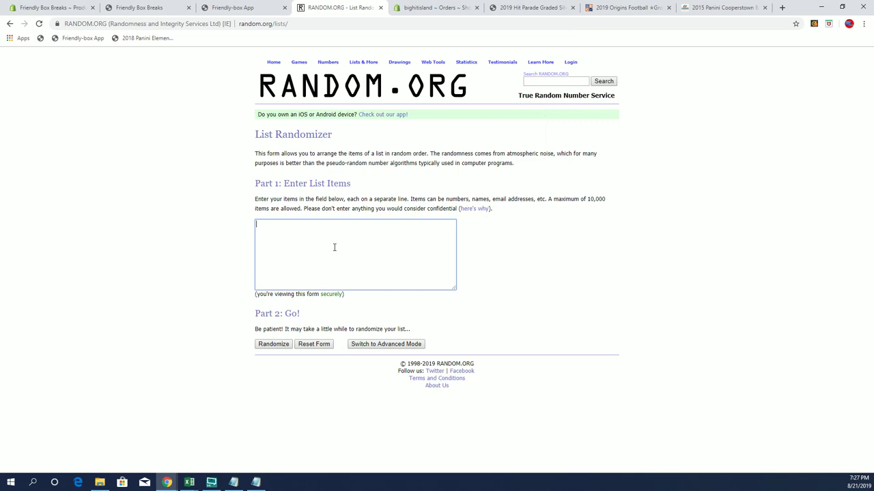
right_click(335, 247)
left_click(358, 318)
Randomize the 42 years and reshuffle them several more times.
left_click(263, 344)
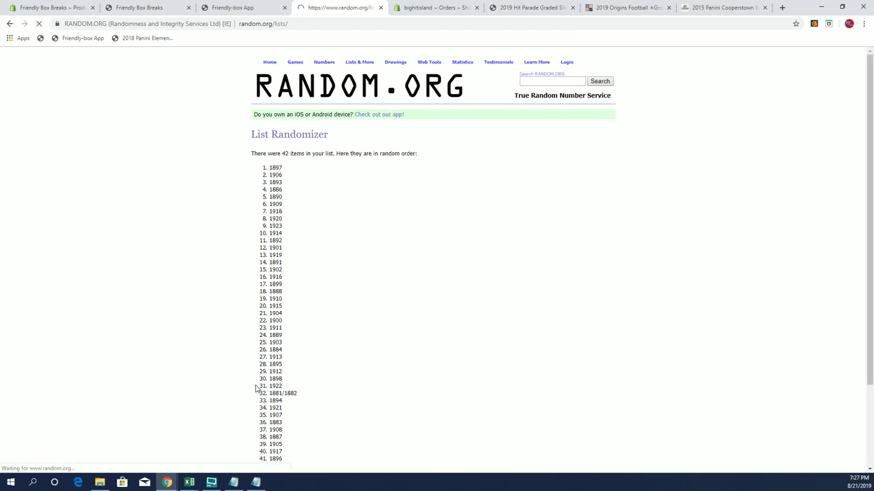
scroll(255, 416, "down", 3)
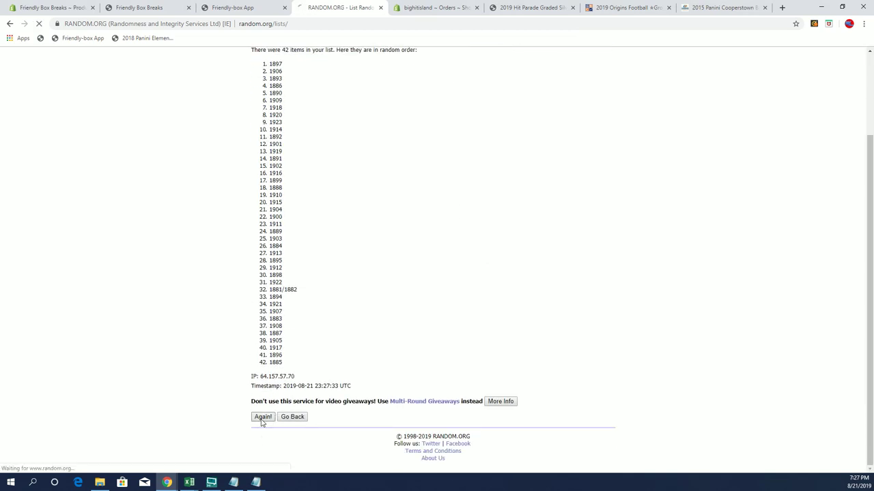
left_click(257, 424)
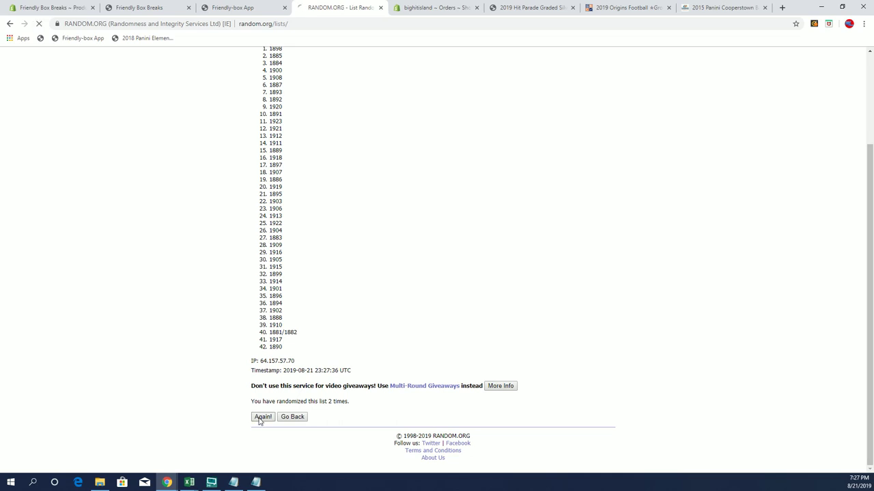
left_click(257, 424)
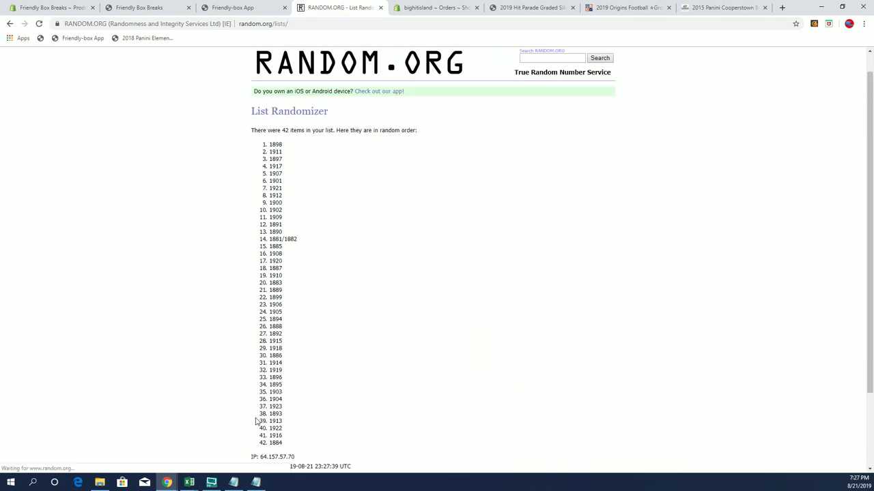
left_click(258, 420)
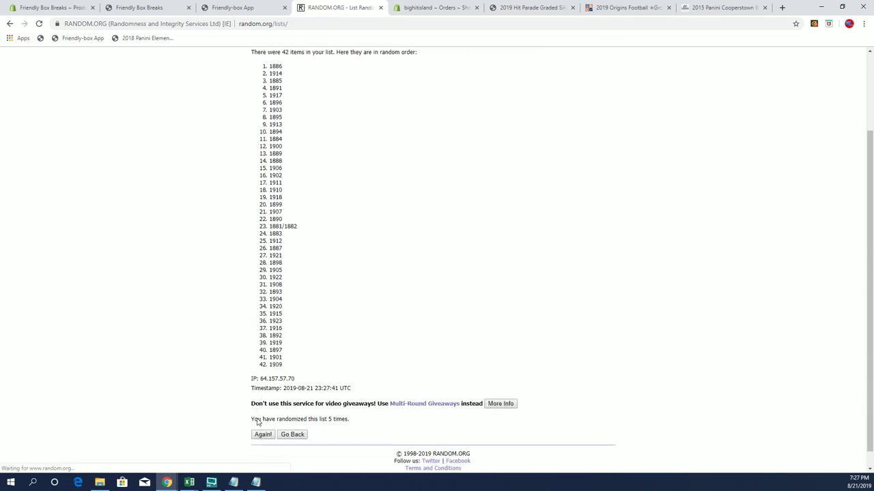
left_click(258, 421)
scroll(257, 421, "down", 2)
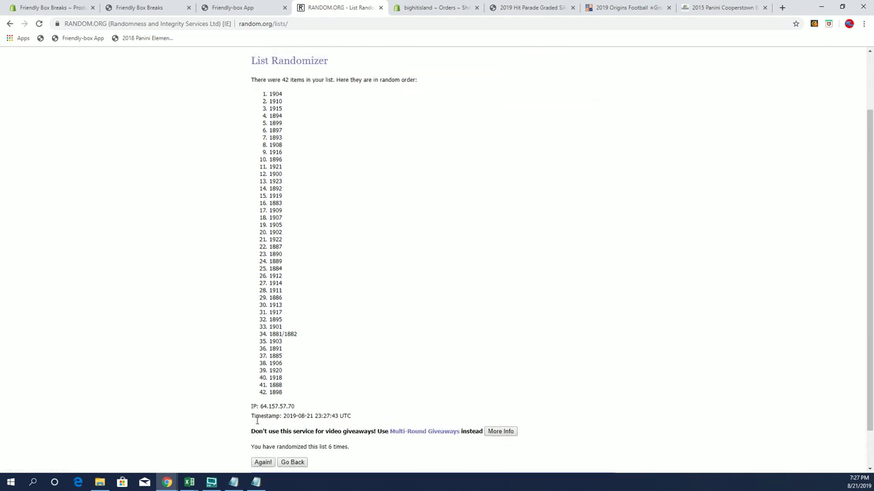
left_click(262, 417)
Select and copy the whole randomized list of years.
scroll(347, 232, "down", 2)
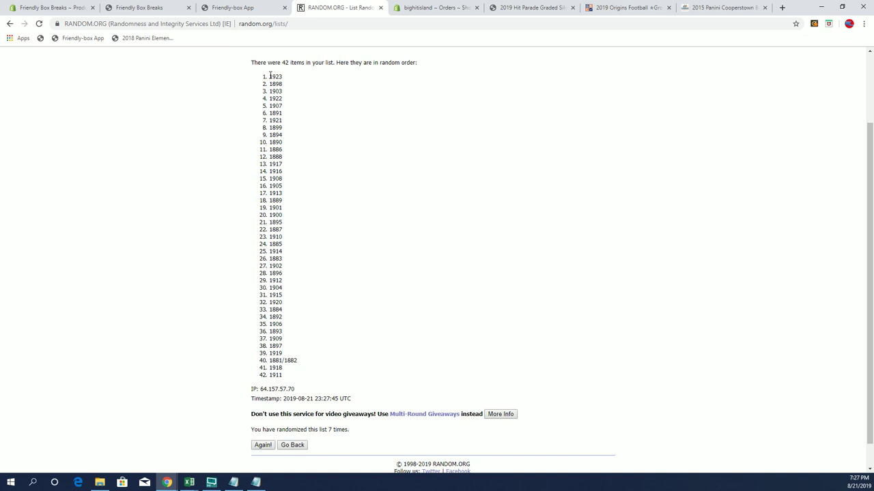
left_click_drag(270, 75, 307, 373)
right_click(312, 240)
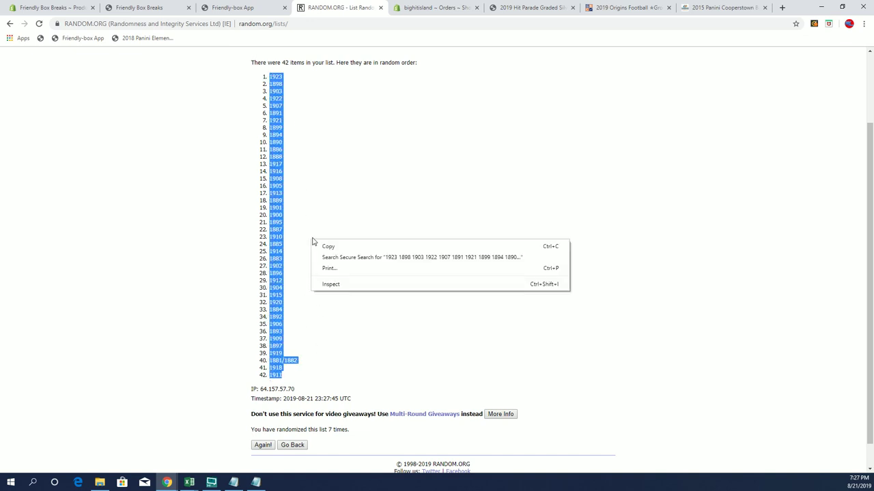
left_click(316, 244)
right_click(311, 237)
left_click(314, 240)
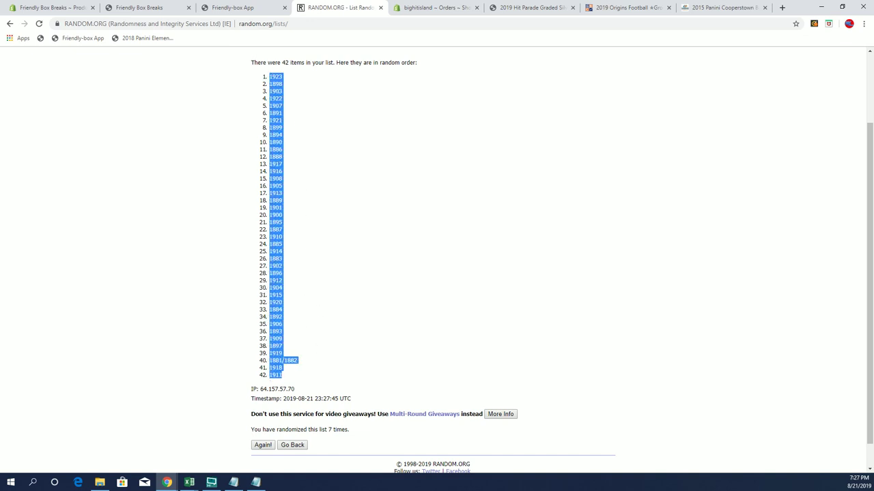
Paste the shuffled years into column B of the Excel workbook.
key("alt+Tab")
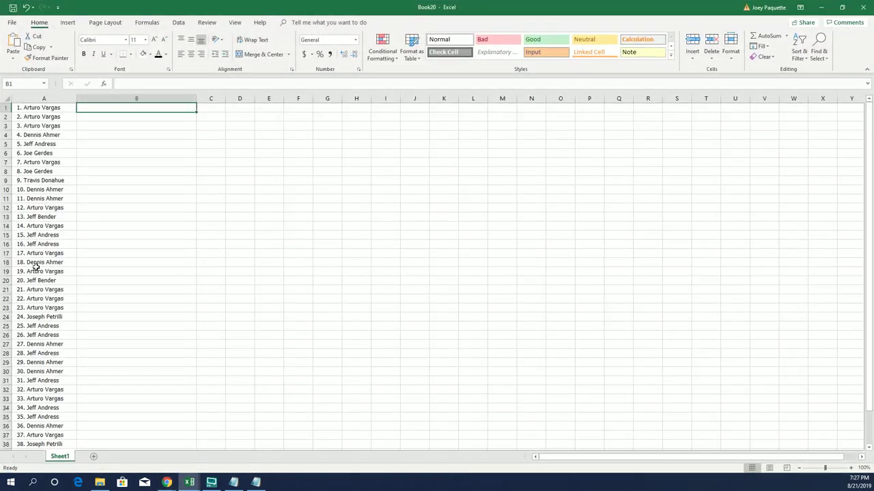
key("ctrl+v")
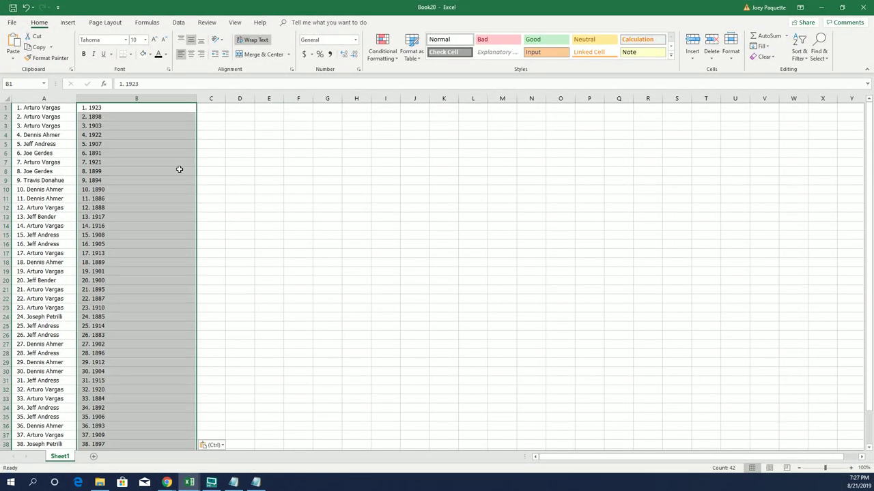
left_click(178, 168)
Apply All Borders to the name–year table A1:B42 and zoom the sheet to 400%.
left_click(41, 107)
key("ctrl+a")
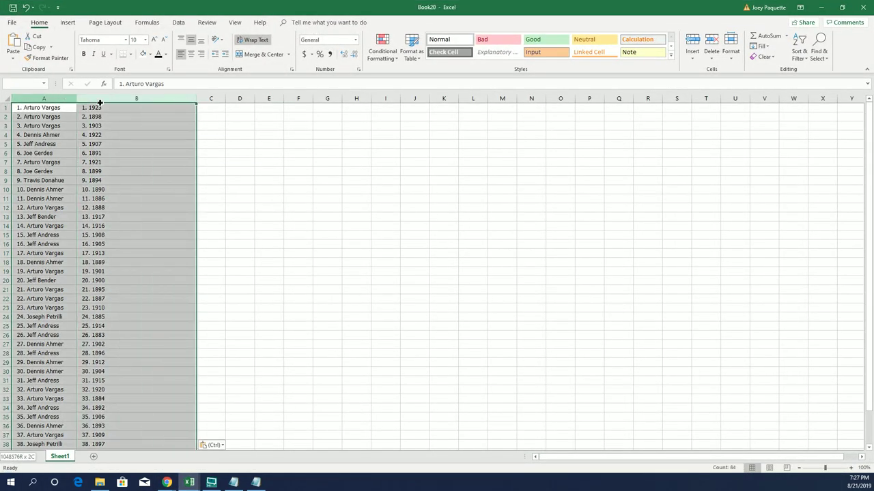
left_click(130, 54)
left_click(162, 135)
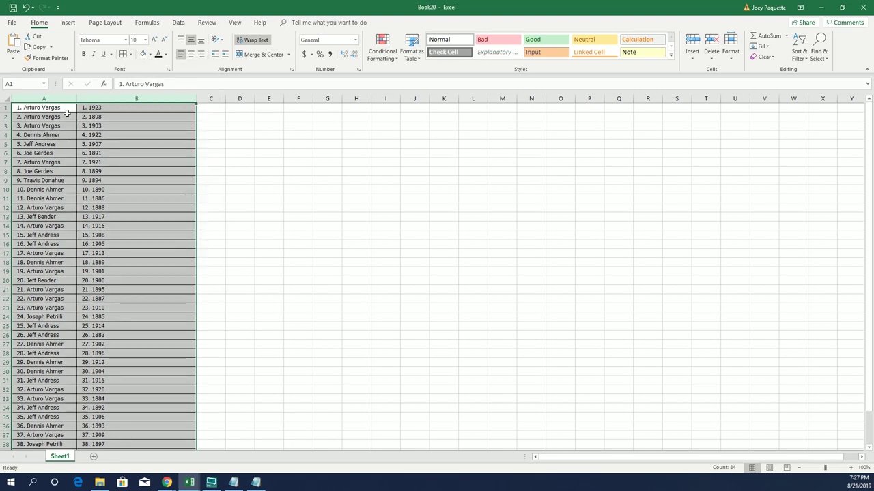
left_click(64, 111)
left_click_drag(826, 467, 847, 468)
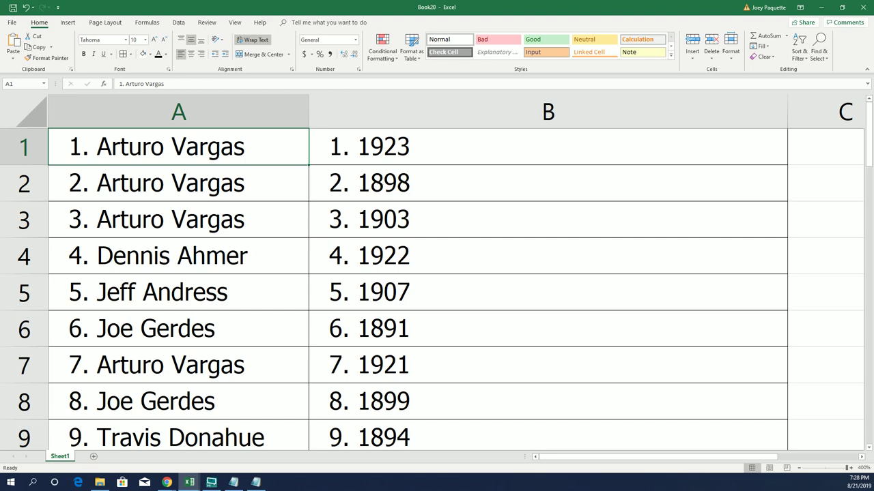
mouse_move(870, 117)
left_mouse_down()
mouse_move(863, 409)
mouse_move(867, 113)
left_mouse_up()
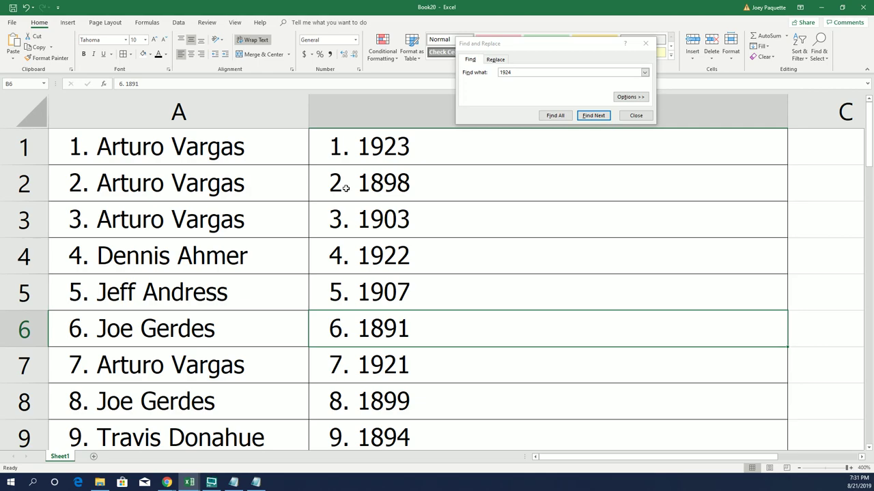
Copy names A1:A42 from the sheet and close the Find and Replace box.
left_click_drag(249, 149, 266, 357)
right_click(226, 231)
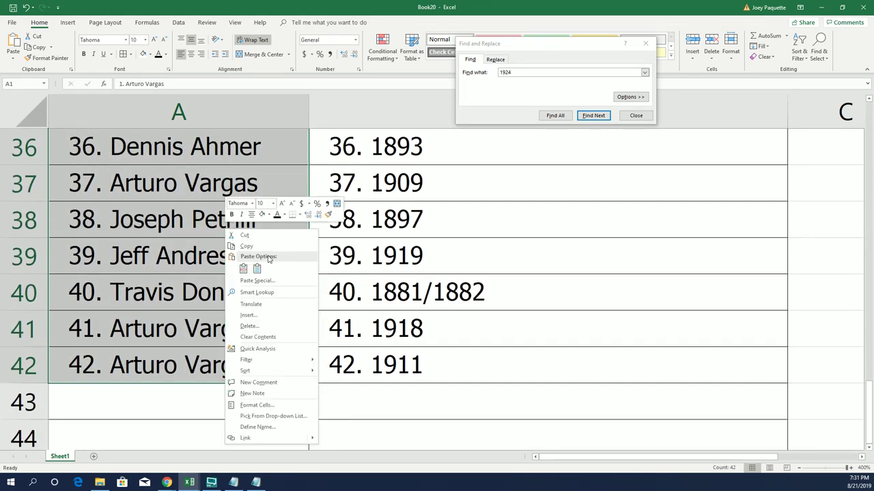
left_click(265, 246)
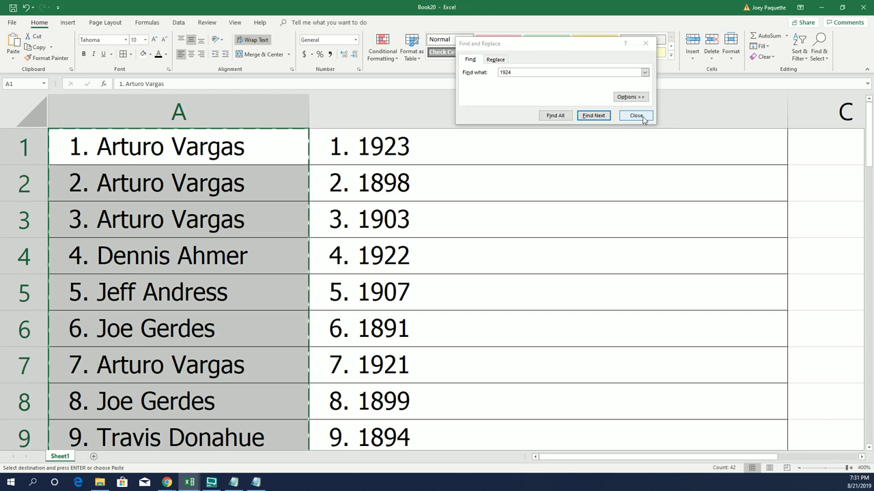
left_click(636, 116)
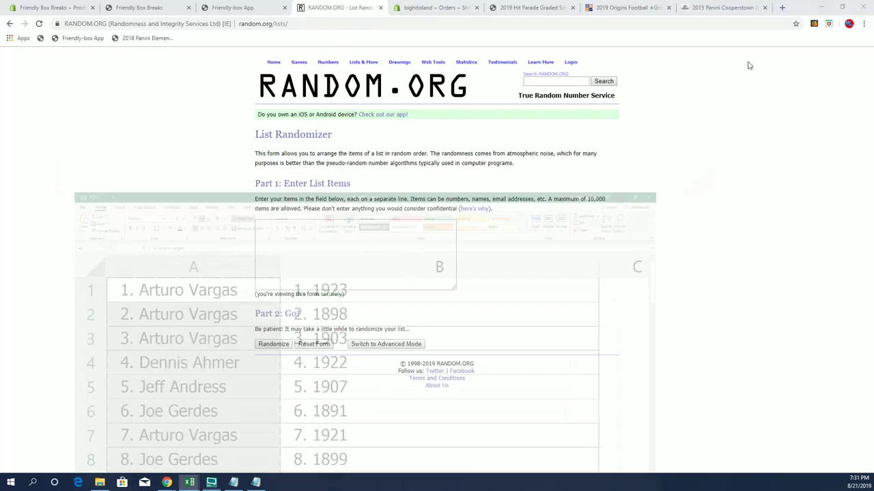
Paste the 42 names copied from Excel into the List Randomizer's list box.
left_click(289, 228)
right_click(289, 228)
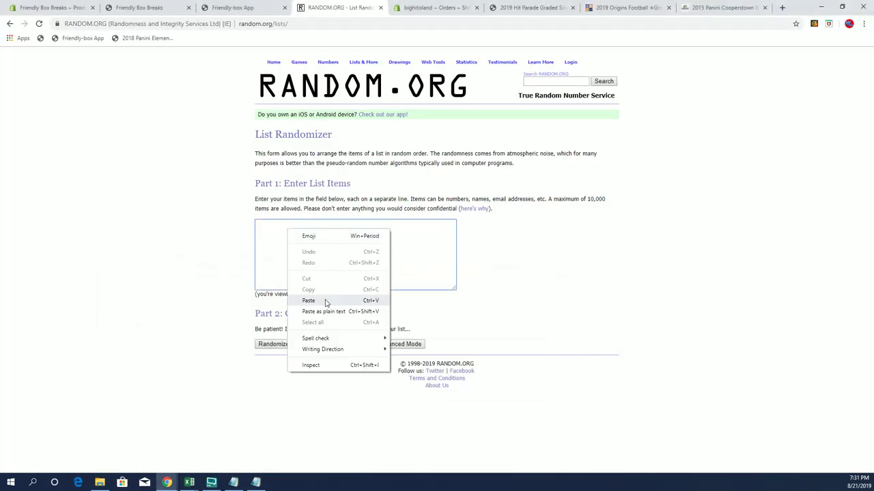
left_click(310, 300)
Randomize the names, then reshuffle them five more times.
left_click(279, 350)
scroll(267, 321, "down", 3)
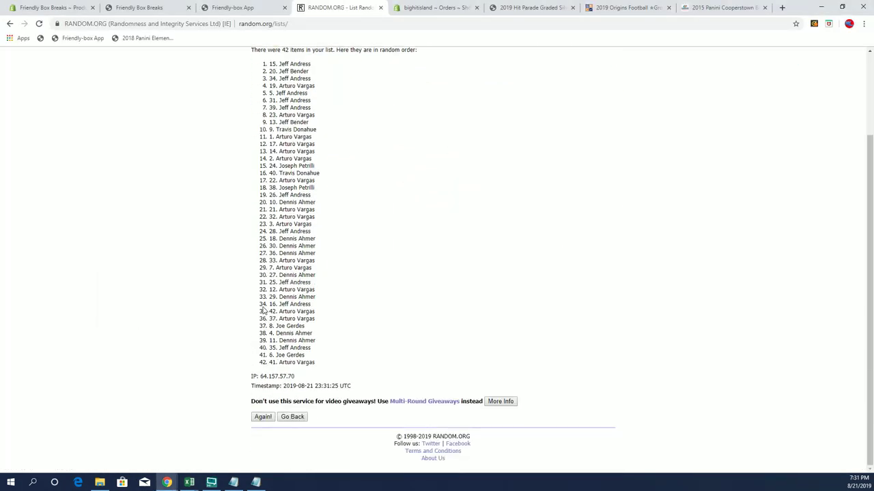
left_click(268, 421)
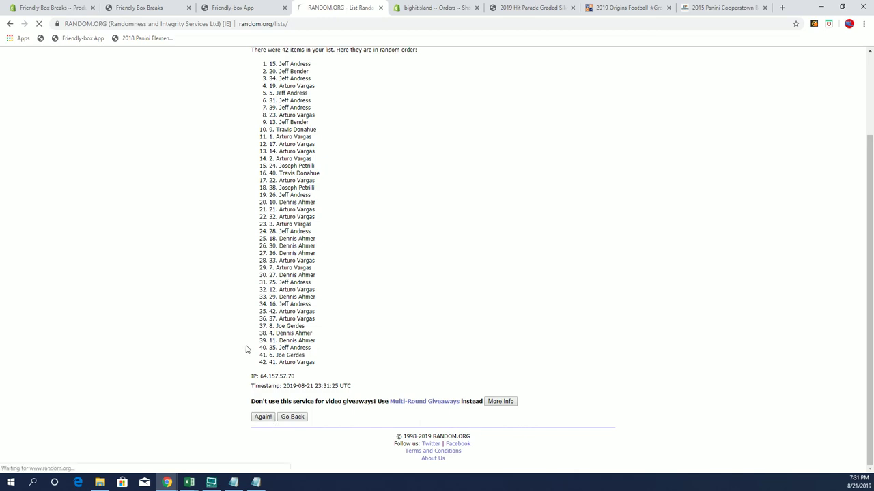
left_click(263, 418)
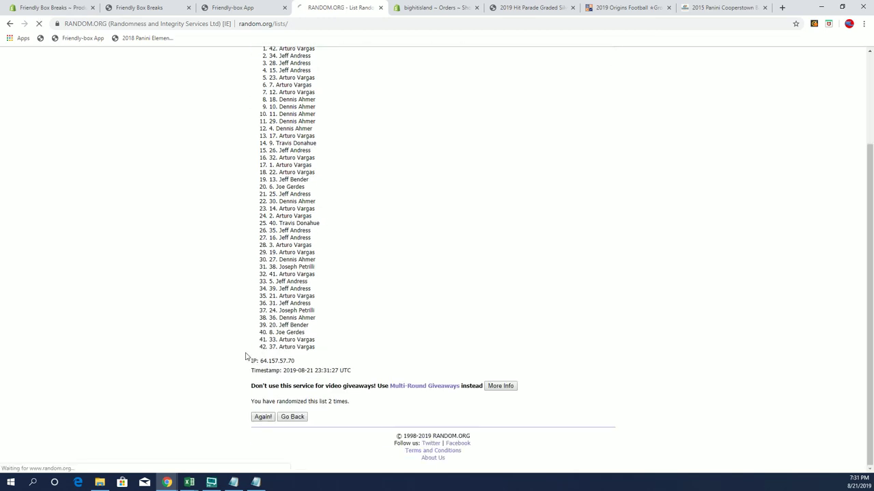
left_click(263, 417)
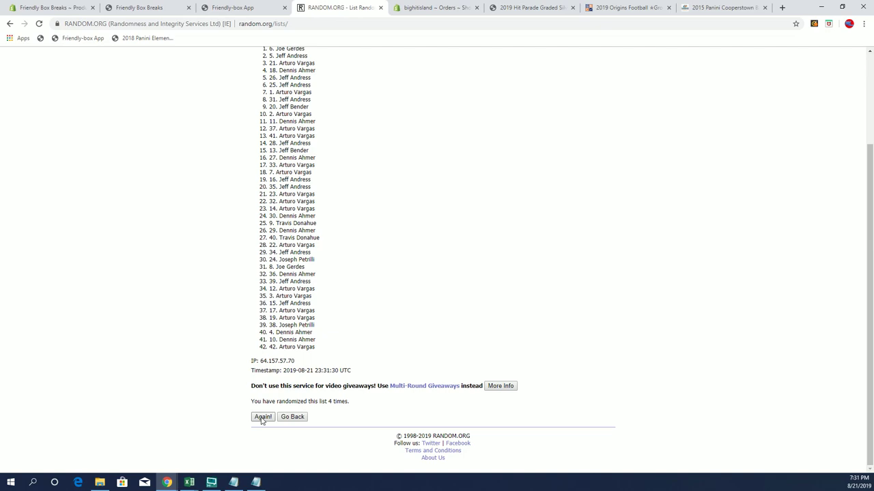
left_click(263, 417)
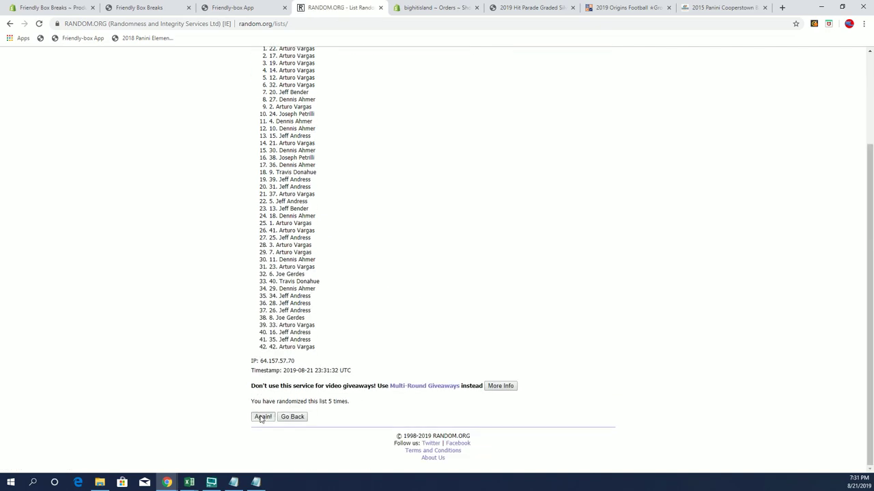
left_click(262, 417)
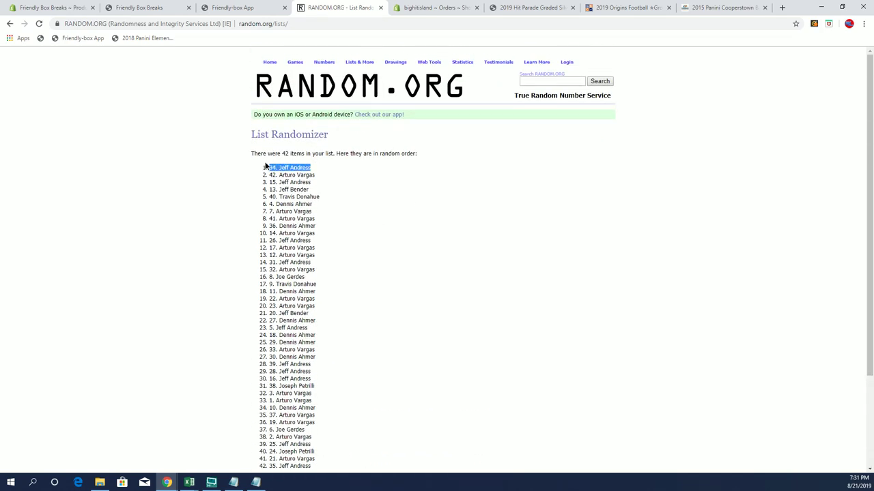
left_click(863, 24)
left_click(837, 111)
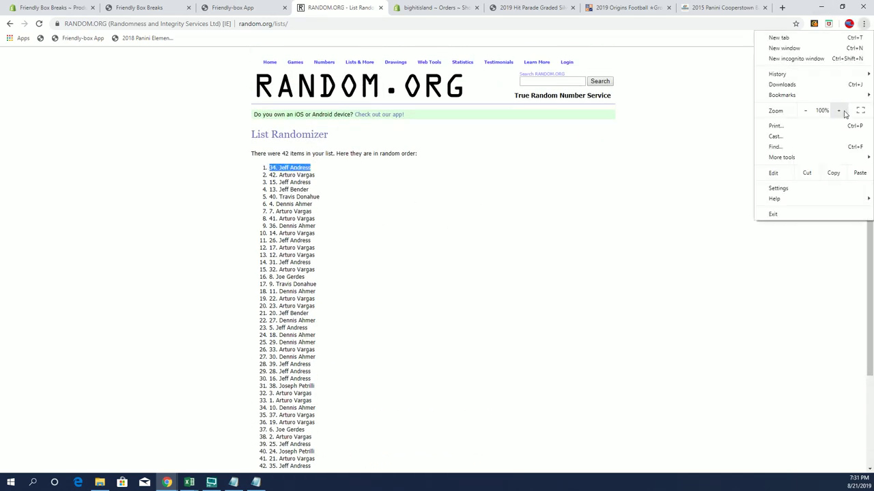
left_click(837, 111)
left_click(837, 110)
left_click(517, 211)
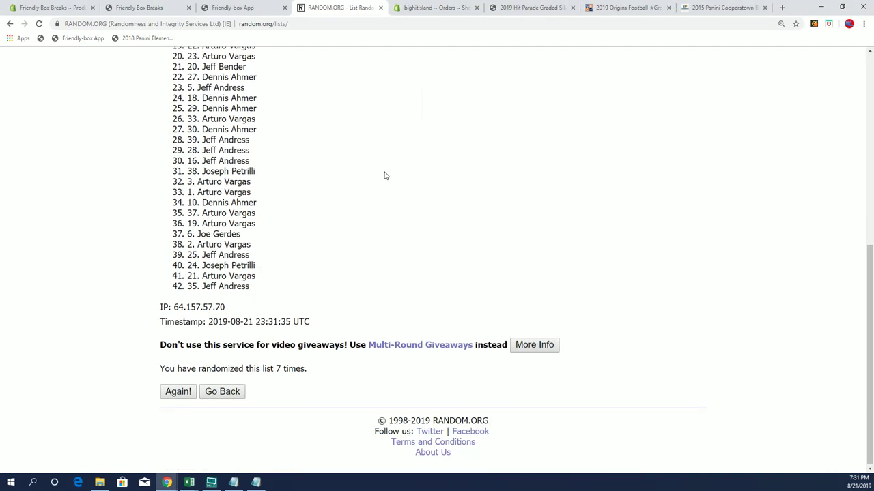
scroll(385, 175, "up", 10)
scroll(327, 153, "down", 6)
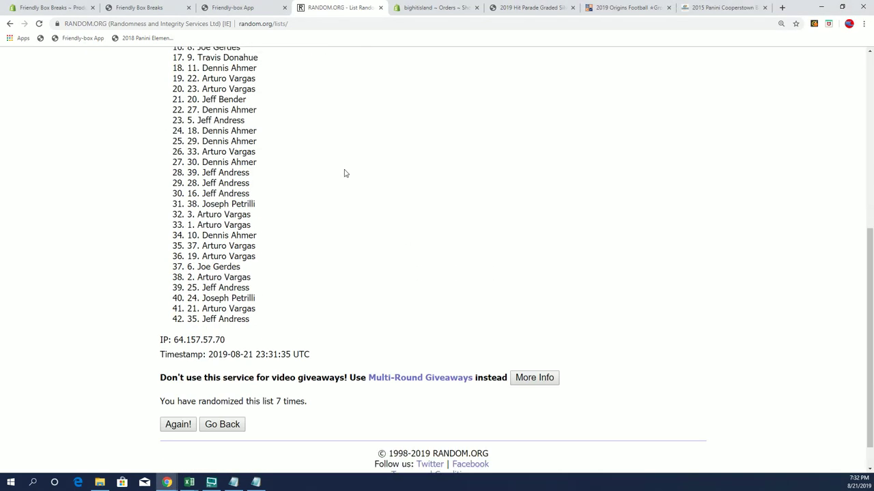
left_click(863, 23)
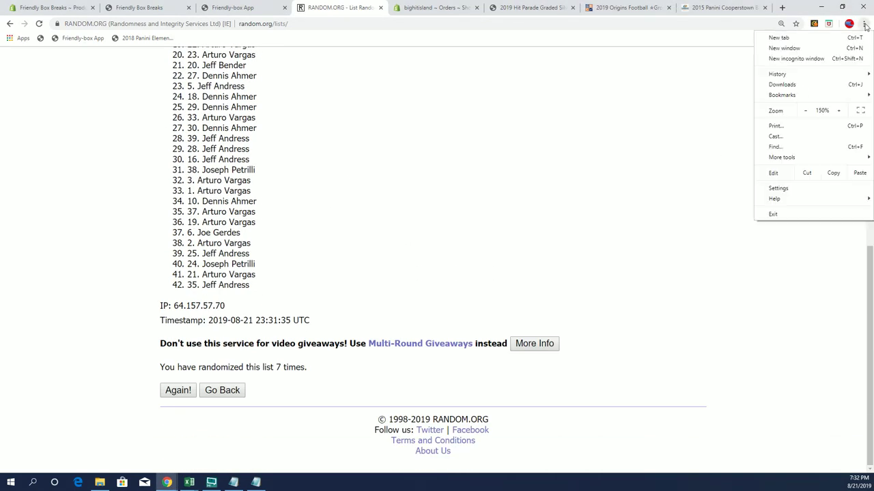
left_click(812, 112)
left_click(812, 112)
left_click(812, 111)
left_click(430, 313)
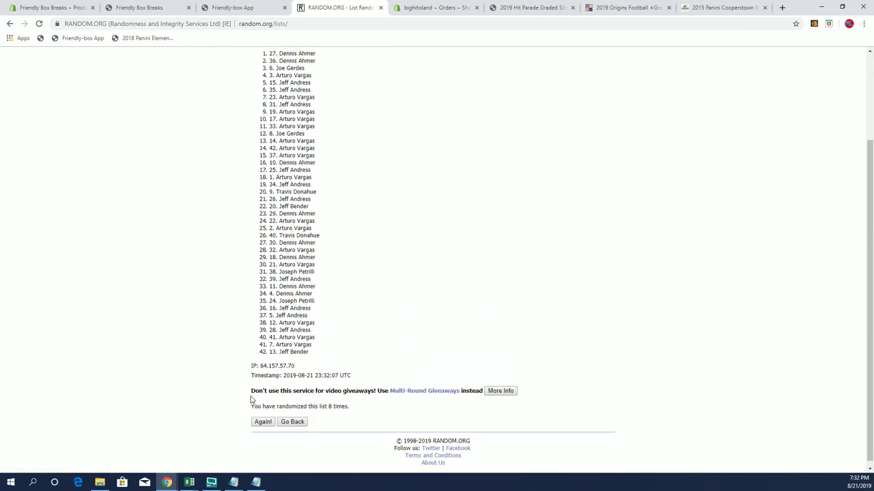
Reshuffle the names three more times and scroll back to the top of the final list.
left_click(263, 419)
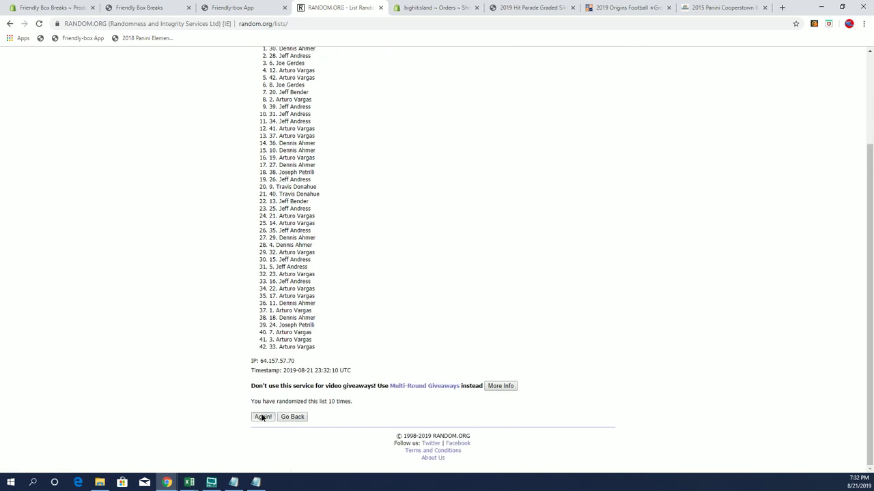
left_click(262, 417)
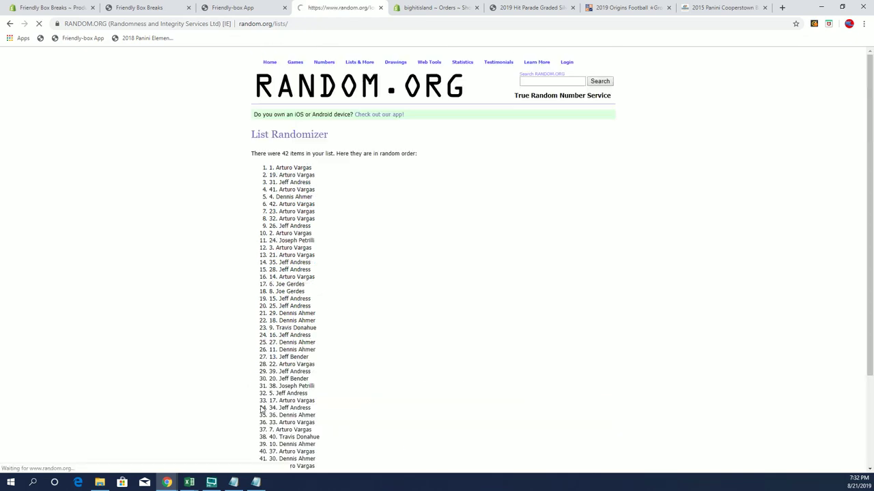
left_click(262, 417)
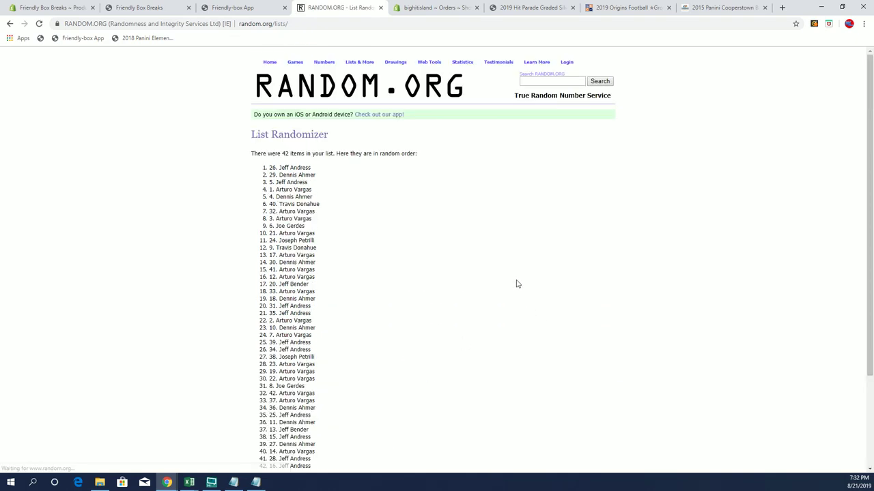
scroll(517, 283, "up", 2)
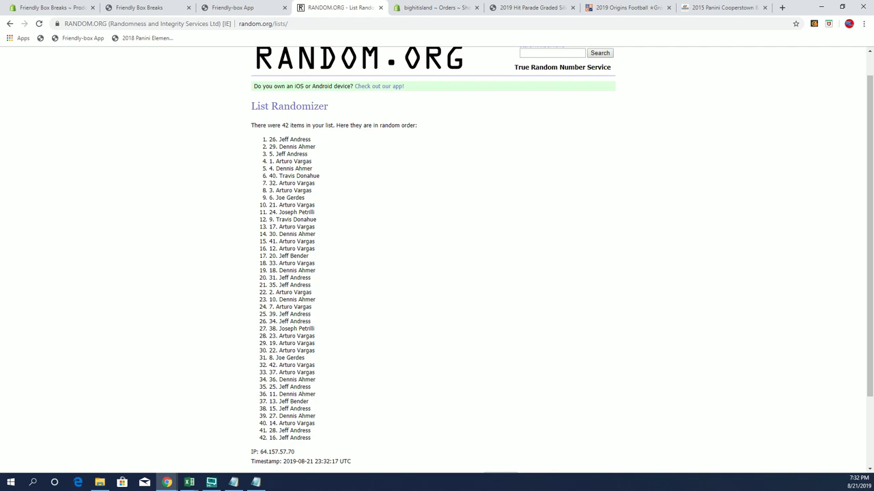